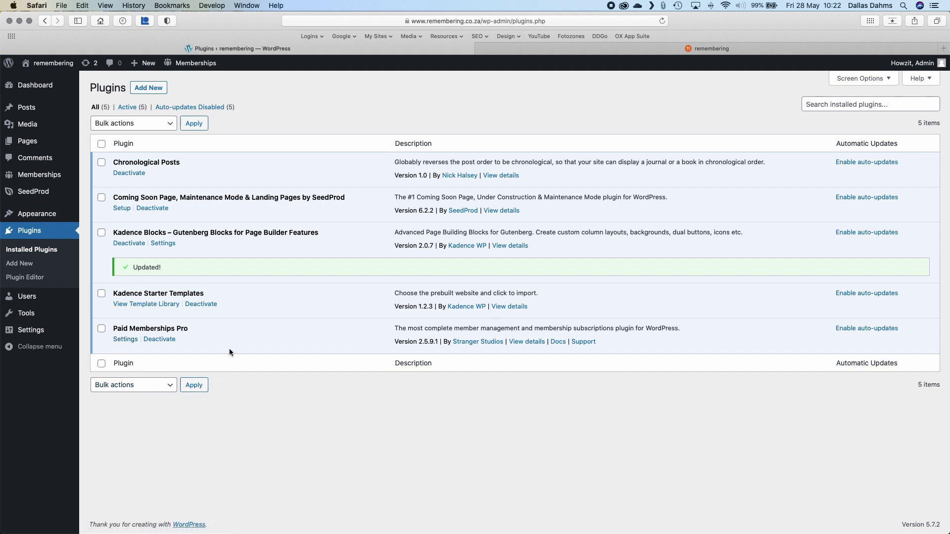
# Step: Open the Paid Memberships Pro settings from the installed plugins and look over its dashboard's setup links, sales, orders and visit statistics
pyautogui.click(122, 340)
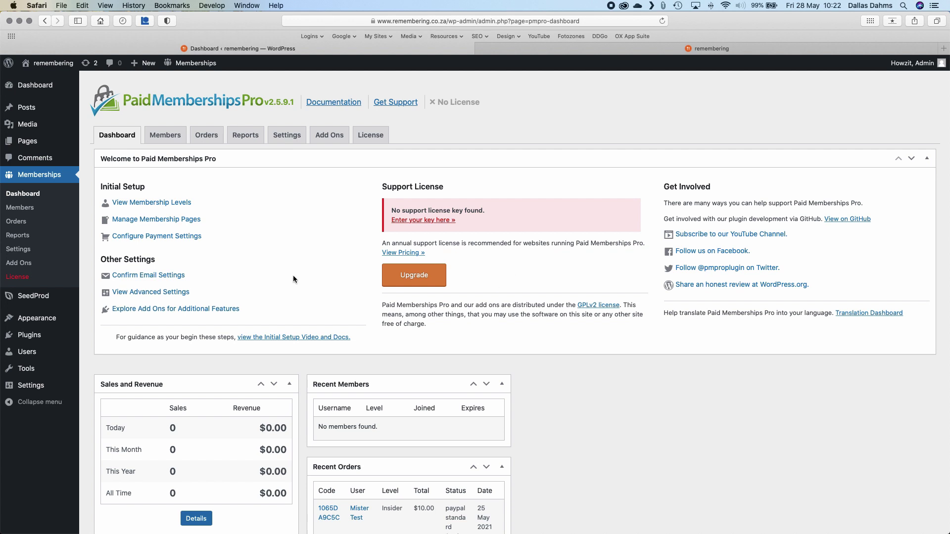
pyautogui.scroll(-5, 293, 275)
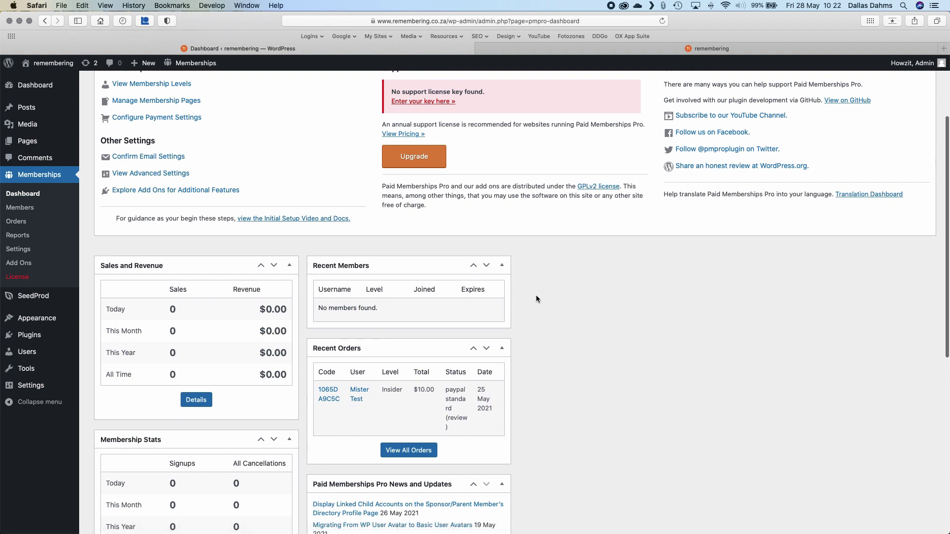
pyautogui.scroll(-4, 536, 295)
pyautogui.scroll(-1, 536, 295)
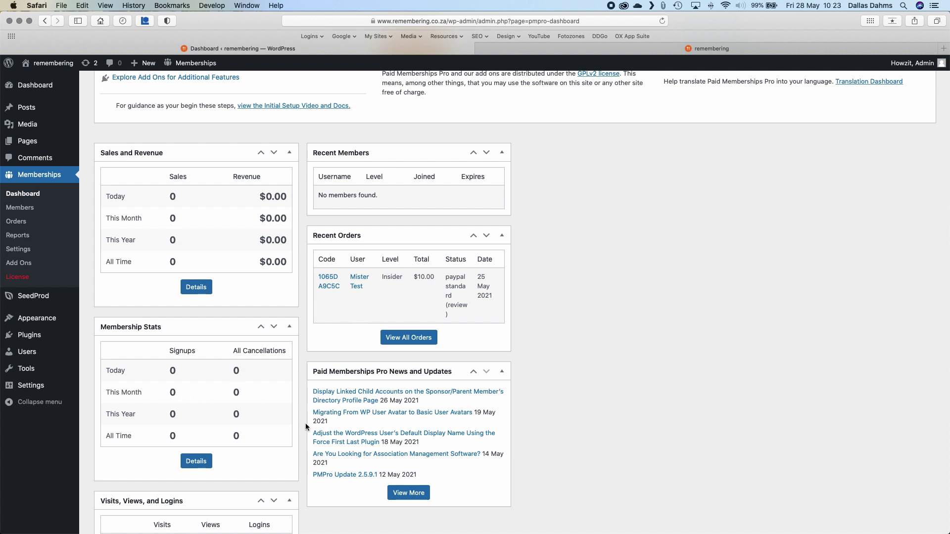
pyautogui.scroll(-5, 300, 423)
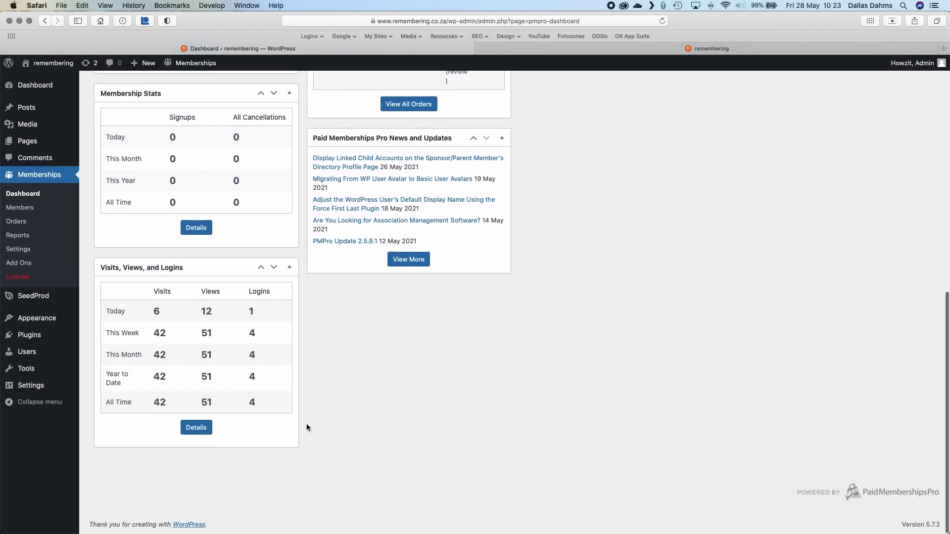
pyautogui.scroll(7, 307, 426)
pyautogui.scroll(3, 307, 423)
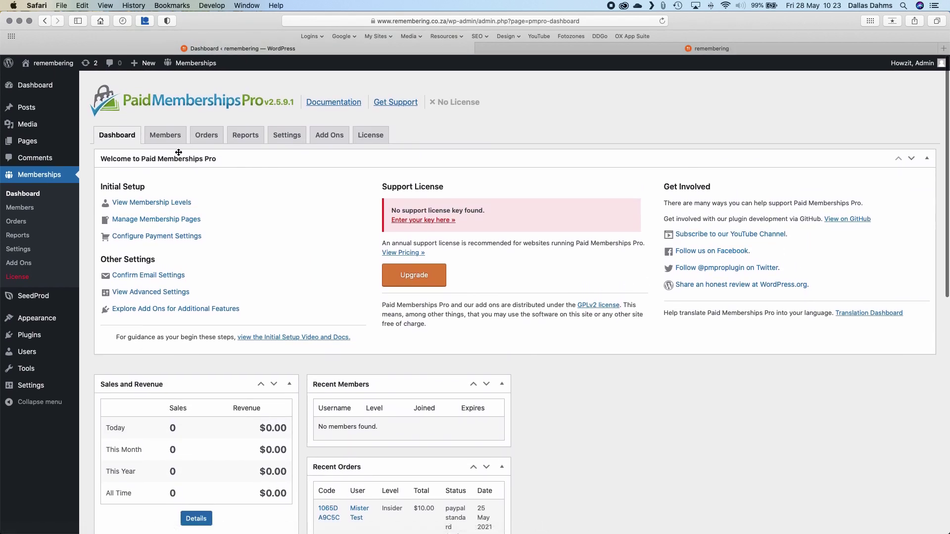
# Step: Review the membership records: the members list, the orders and the reports on visits, sales and membership stats
pyautogui.click(172, 142)
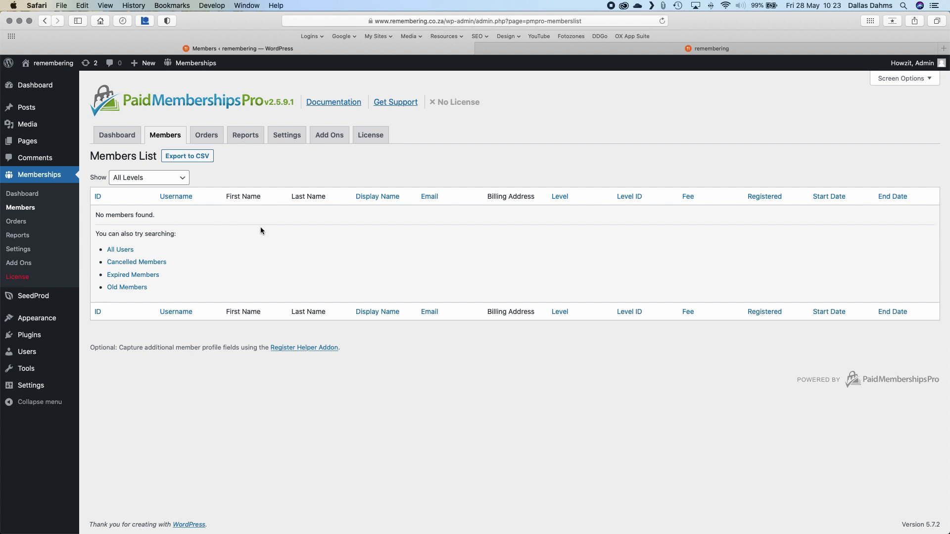
pyautogui.click(207, 137)
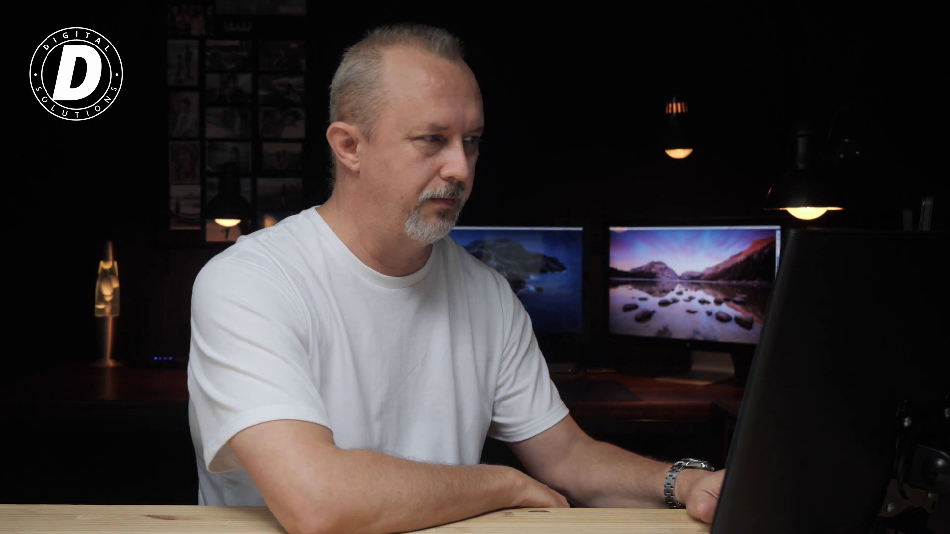
pyautogui.click(241, 137)
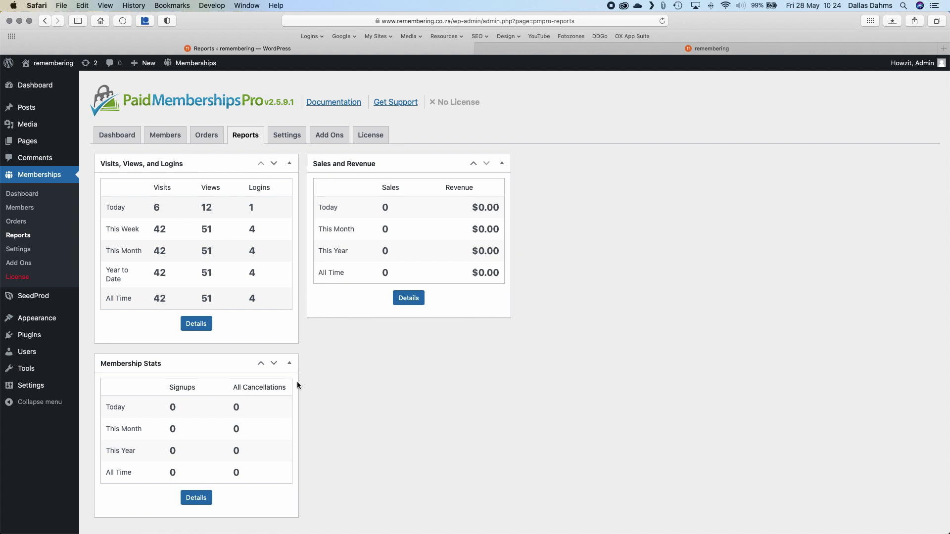
pyautogui.scroll(-3, 309, 389)
pyautogui.scroll(3, 309, 389)
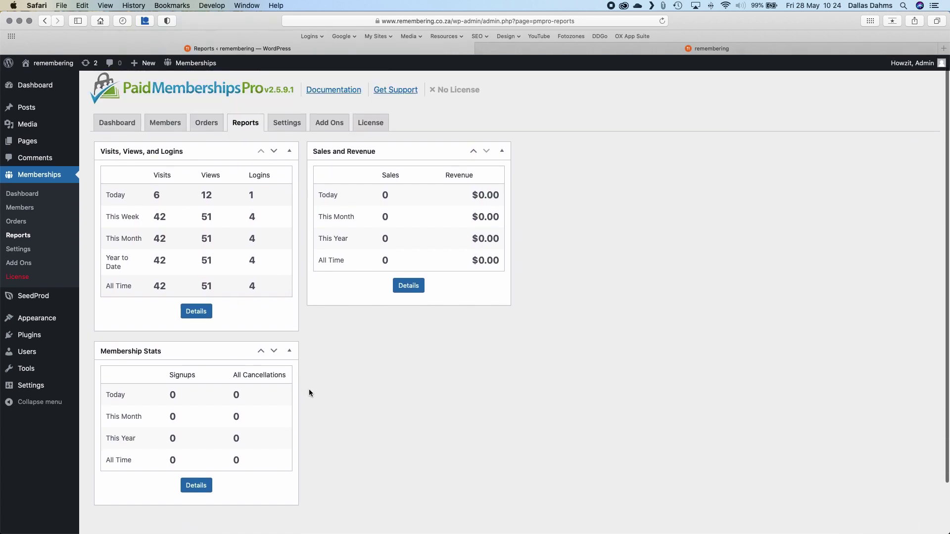
# Step: Check the configured membership levels and open the form for a new discount code
pyautogui.click(289, 137)
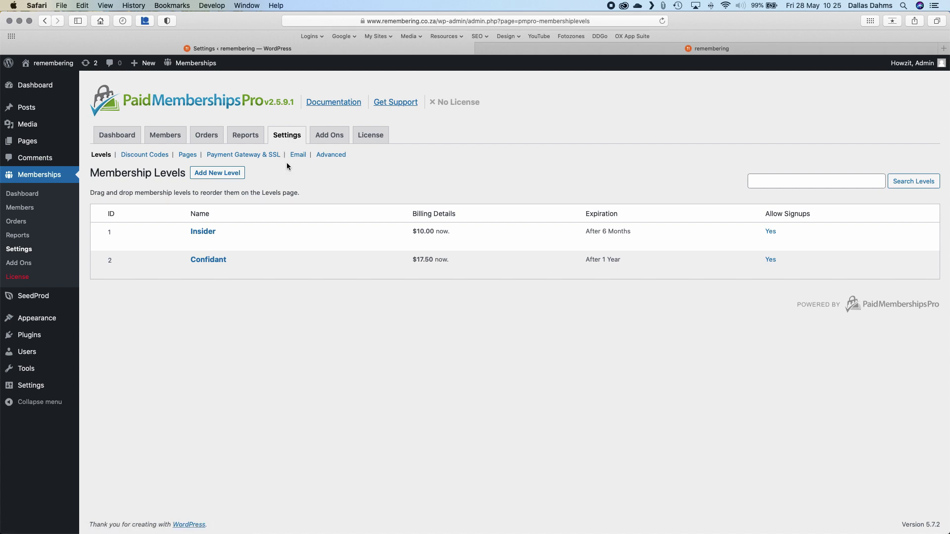
pyautogui.moveTo(271, 233)
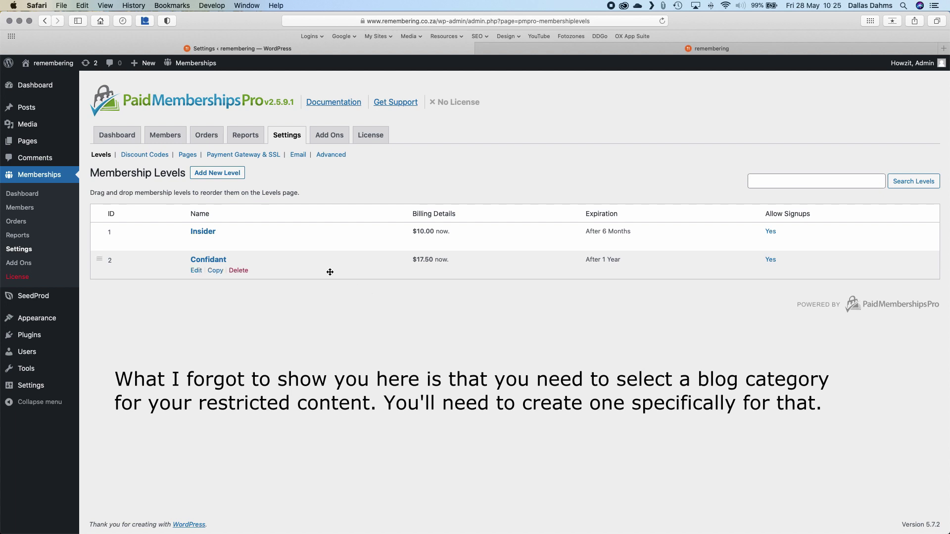
pyautogui.click(147, 155)
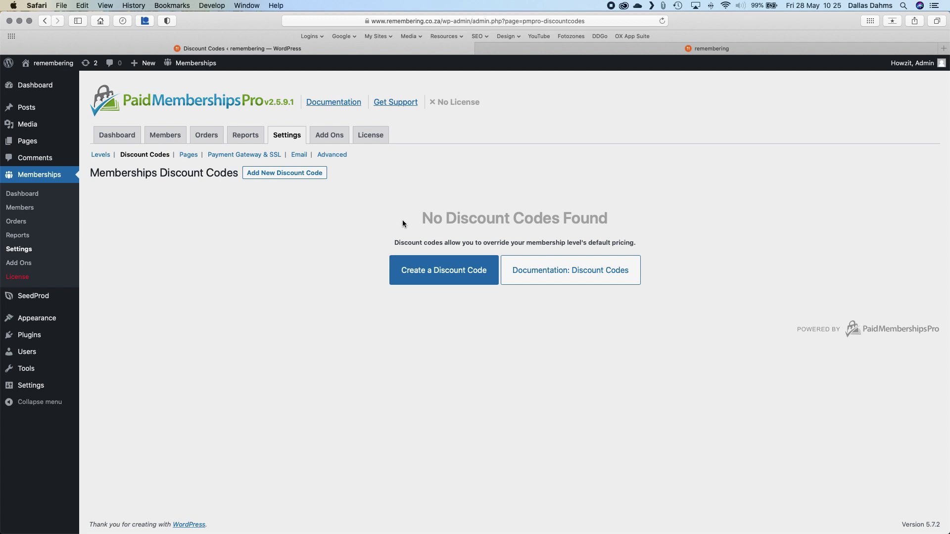
pyautogui.click(441, 273)
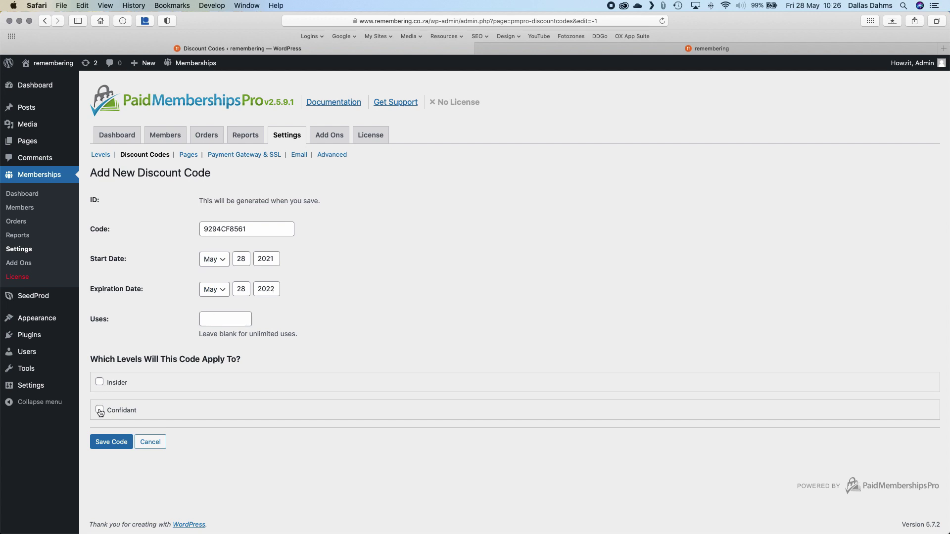
# Step: Examine the Page Settings to see which WordPress page is assigned to each required membership page
pyautogui.click(187, 155)
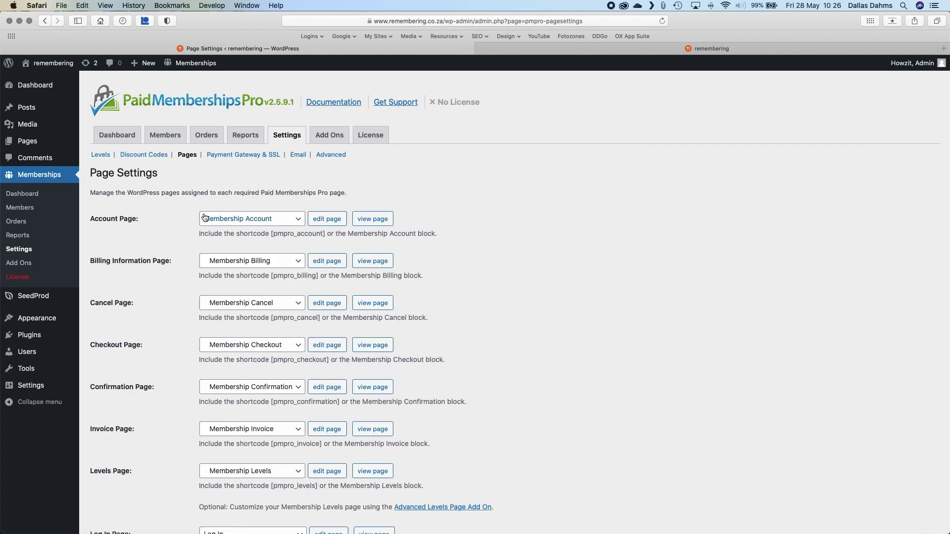
pyautogui.moveTo(113, 290)
pyautogui.scroll(-3, 169, 420)
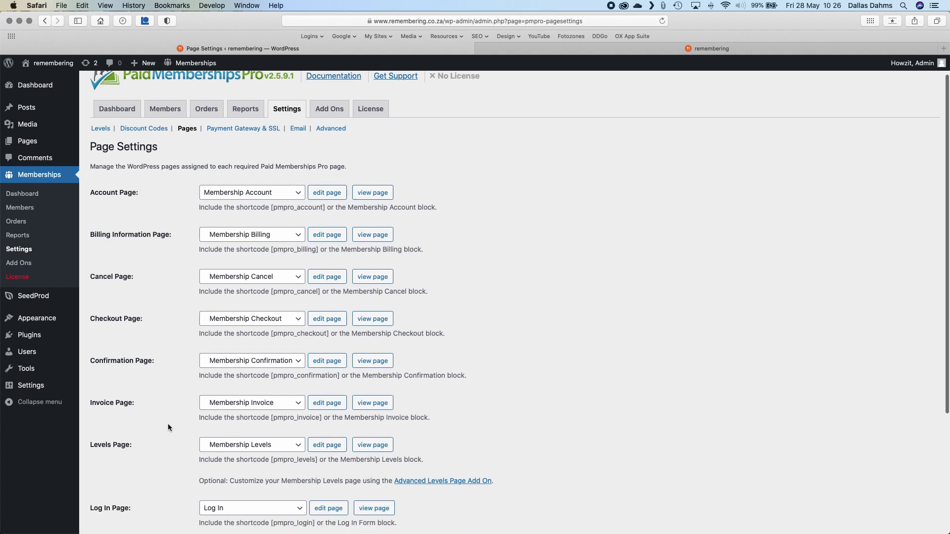
pyautogui.scroll(-5, 168, 427)
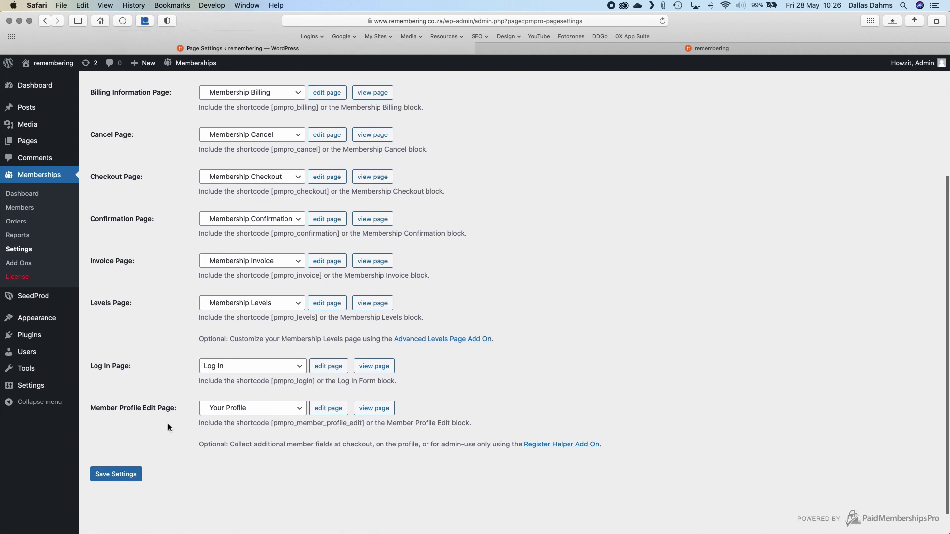
pyautogui.scroll(8, 167, 426)
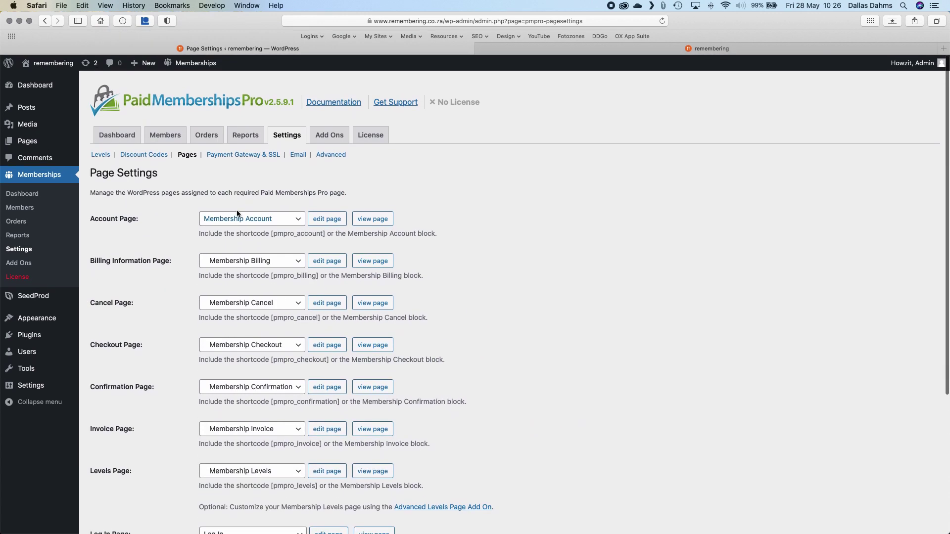
# Step: Examine the Payment Gateway & SSL settings, including the available payment gateways and currencies
pyautogui.click(250, 156)
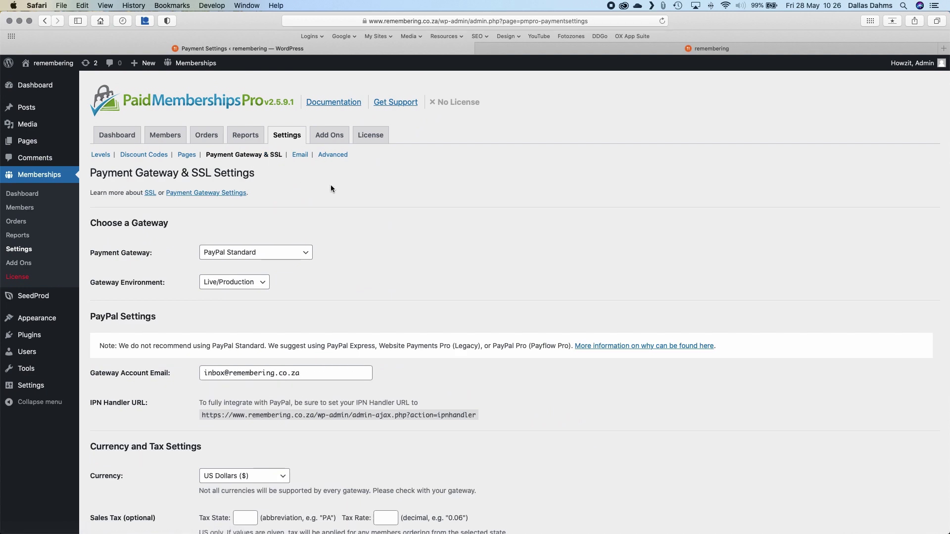
pyautogui.click(297, 253)
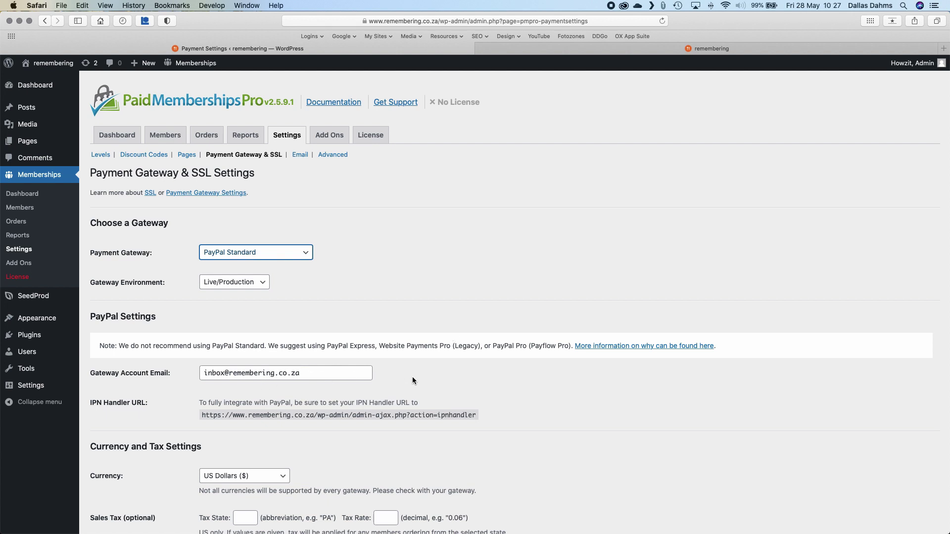
pyautogui.scroll(-5, 504, 388)
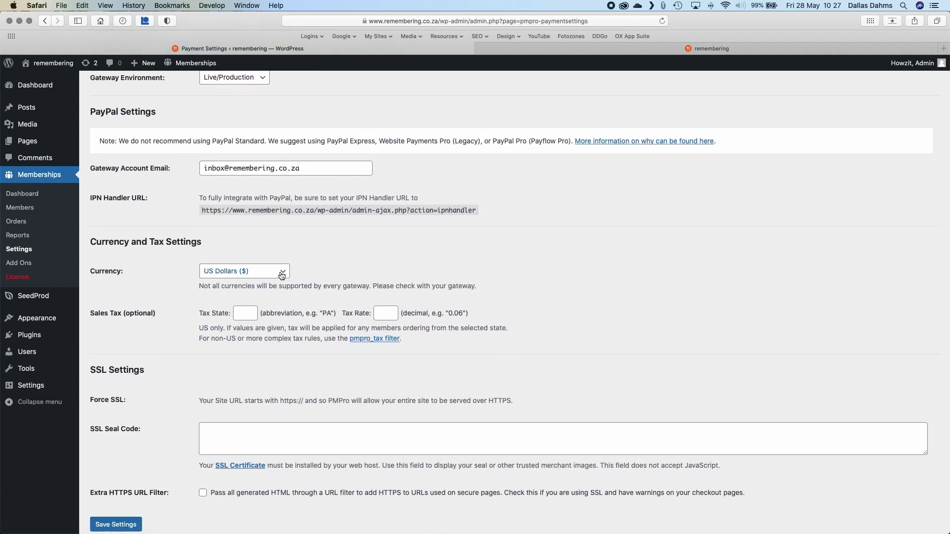
pyautogui.click(282, 275)
pyautogui.scroll(-3, 266, 437)
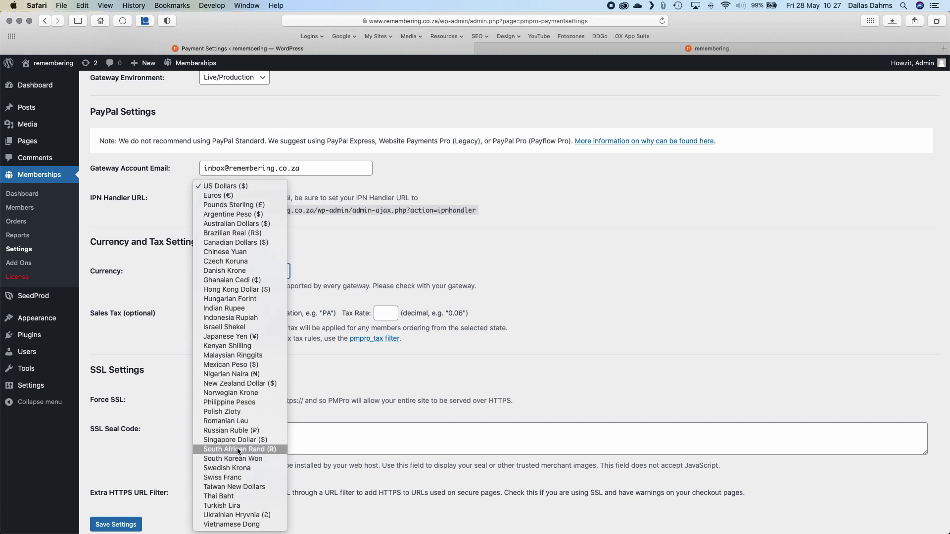
pyautogui.click(155, 274)
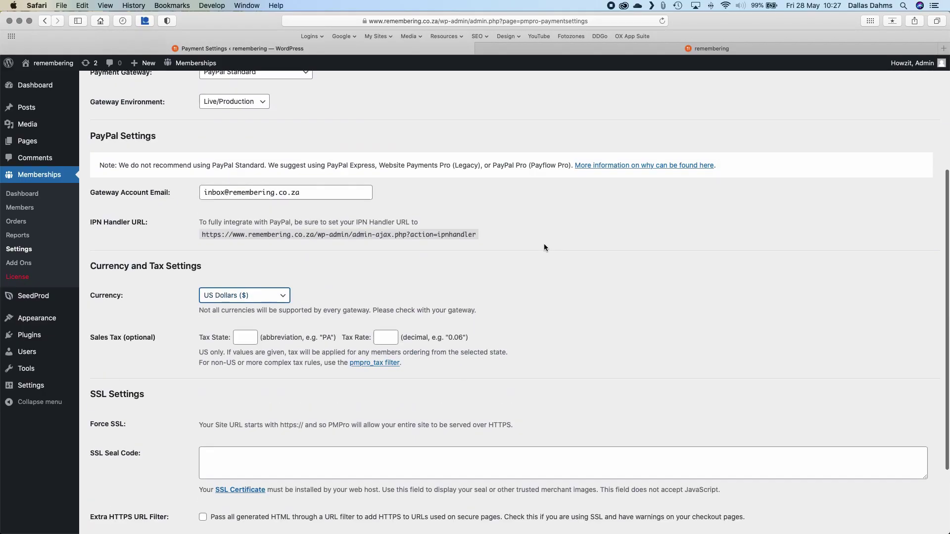
pyautogui.scroll(5, 544, 243)
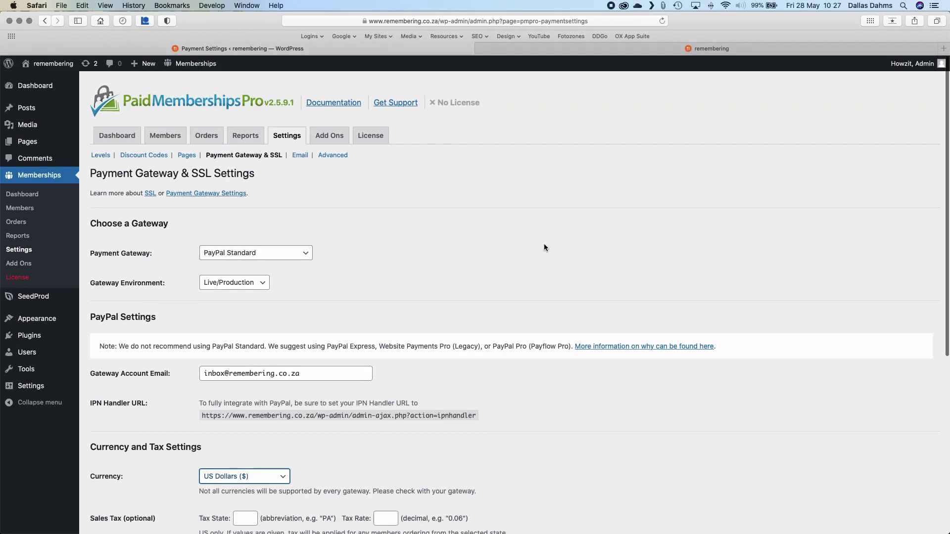
# Step: Review the email settings, including the sender fields, deliverability and the admin and member notification options
pyautogui.click(298, 155)
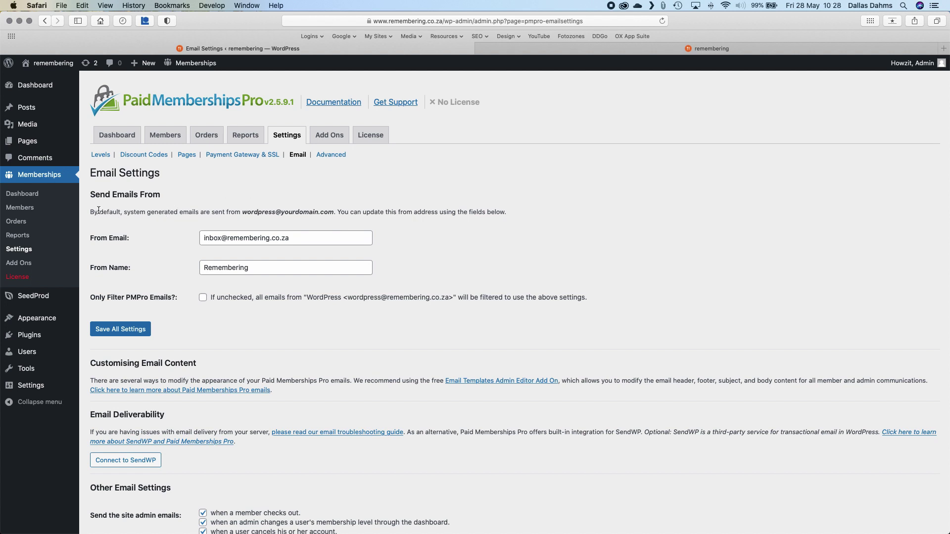
pyautogui.moveTo(94, 211); pyautogui.dragTo(395, 207)
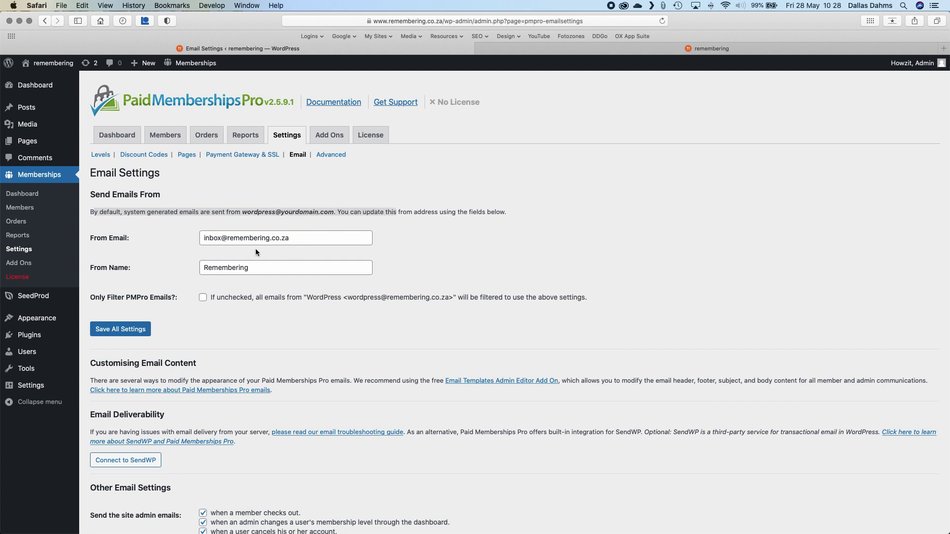
pyautogui.click(177, 257)
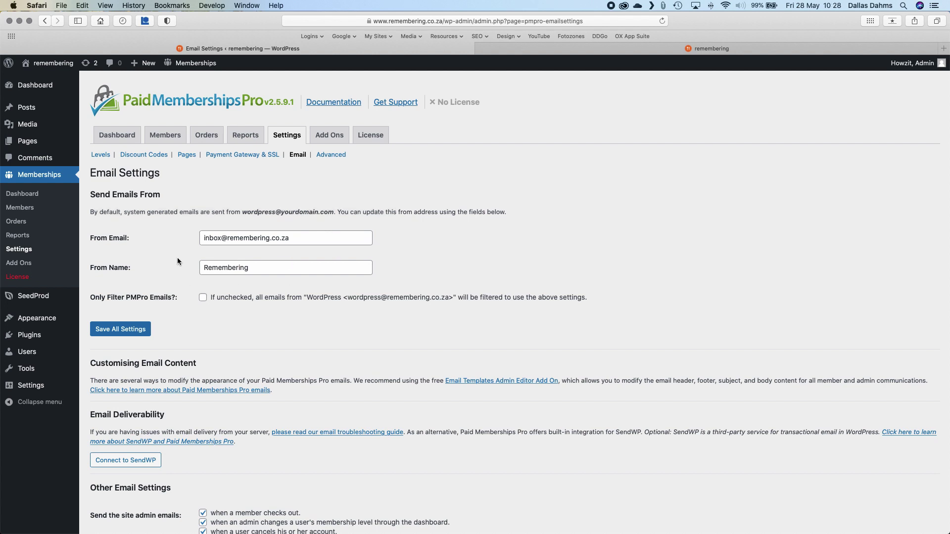
pyautogui.scroll(-5, 306, 331)
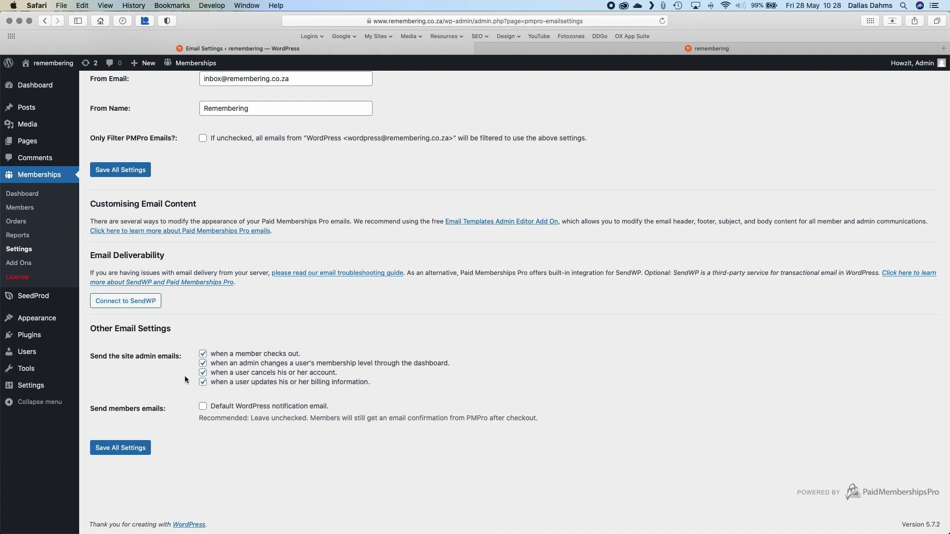
pyautogui.scroll(5, 242, 265)
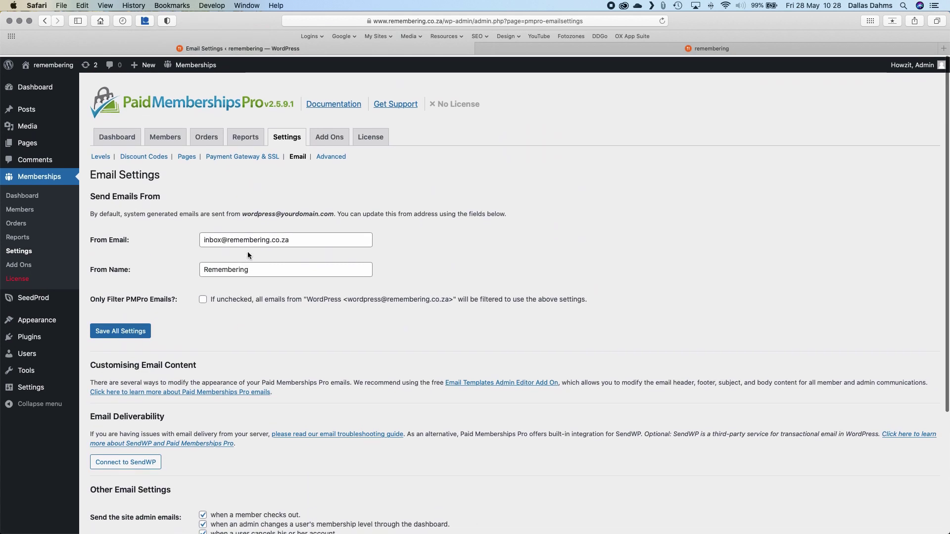
# Step: Examine the Advanced Settings, including the restricted-content messages and the content, checkout and communication options
pyautogui.click(334, 154)
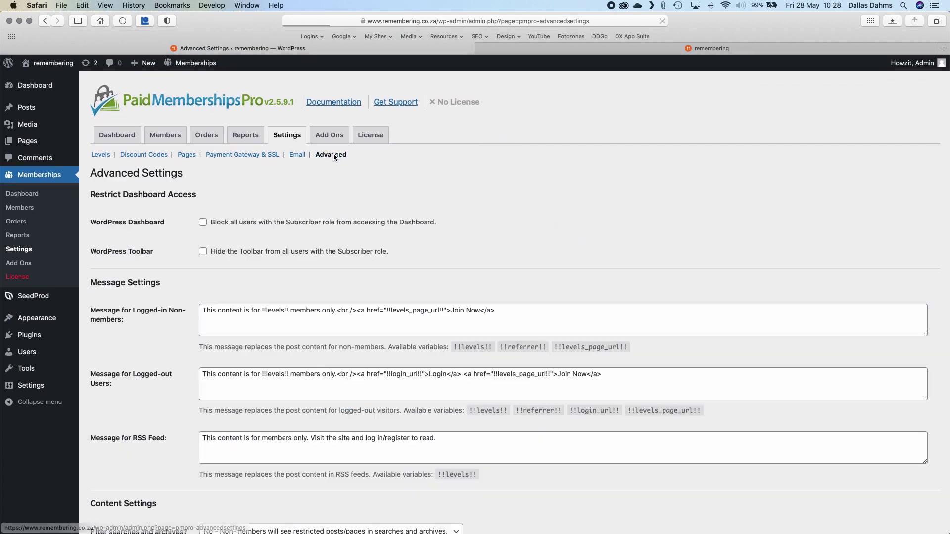
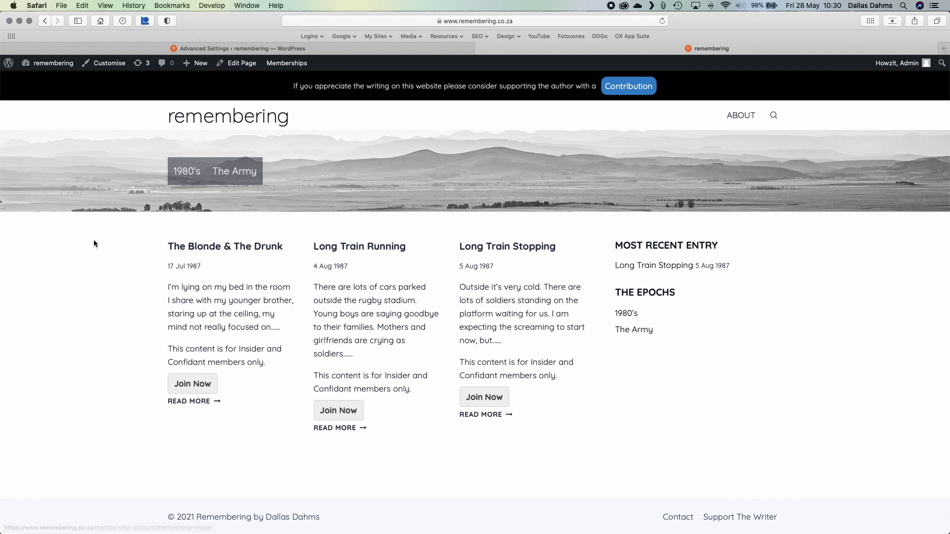
pyautogui.click(254, 48)
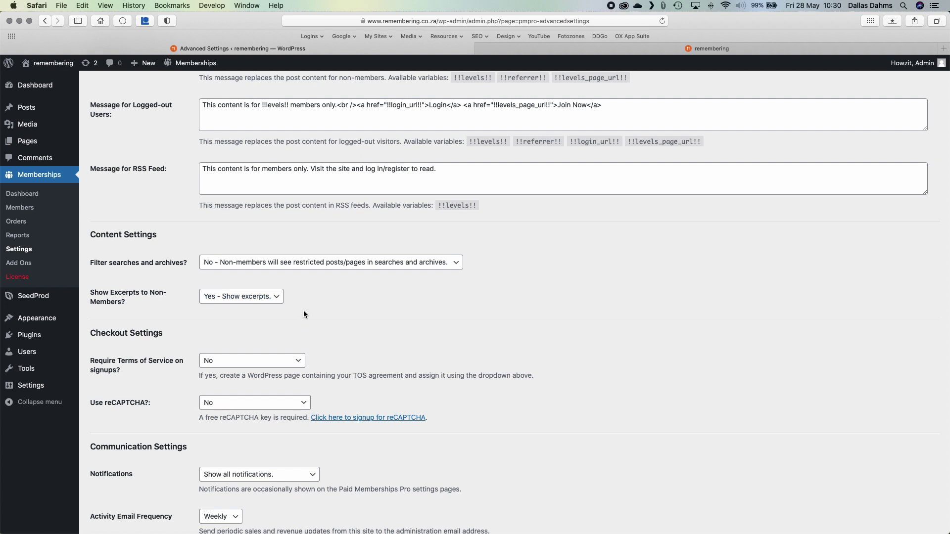
pyautogui.scroll(-2, 397, 366)
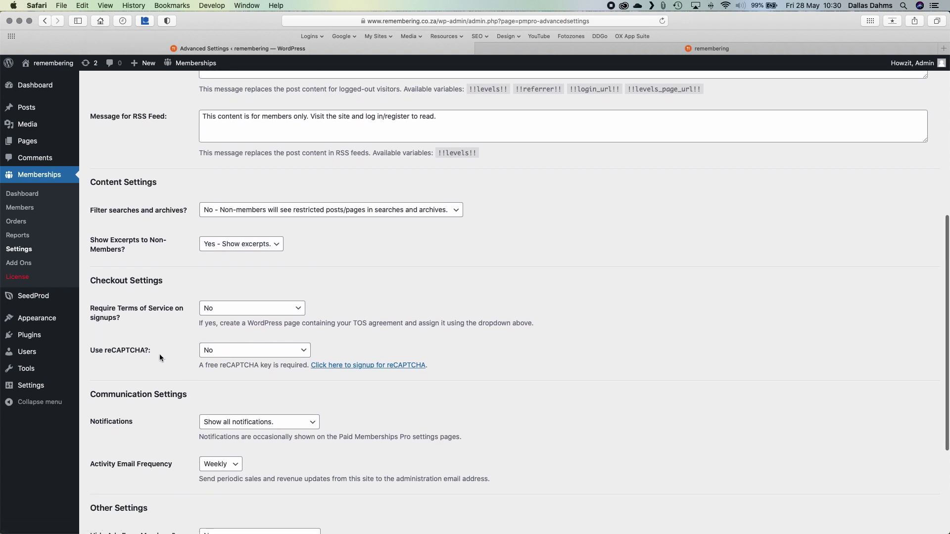
pyautogui.scroll(-2, 171, 356)
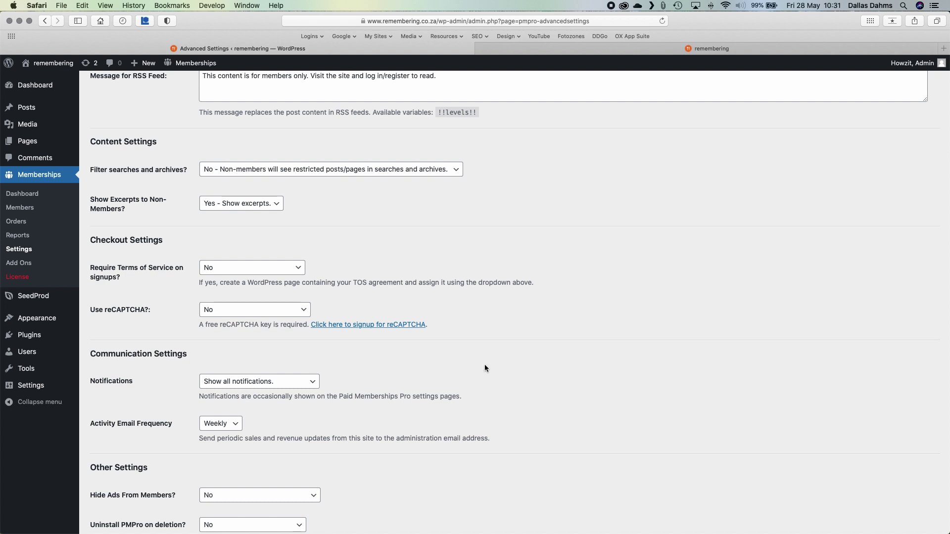
pyautogui.scroll(-5, 553, 367)
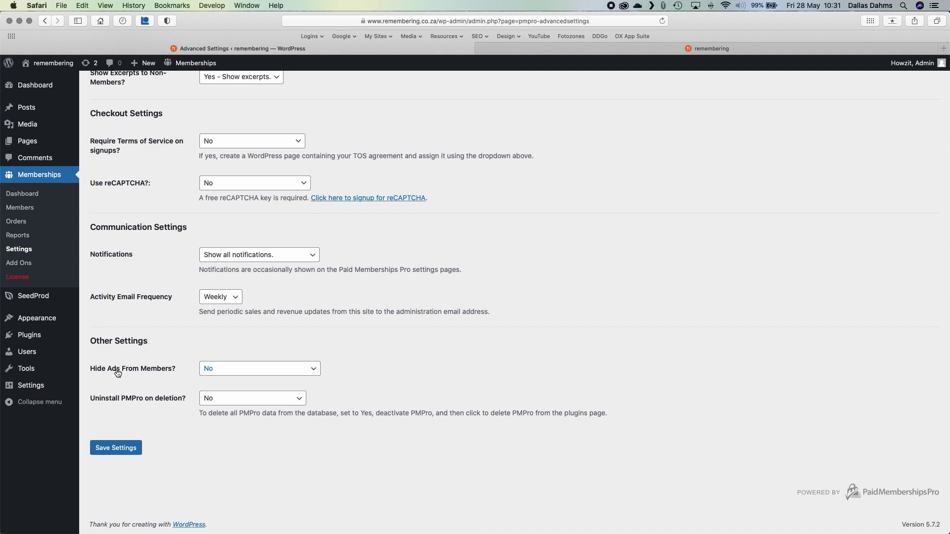
# Step: Set Hide Ads From Members to Hide Ads From Certain Members and select the Insider and Confidant levels
pyautogui.click(231, 372)
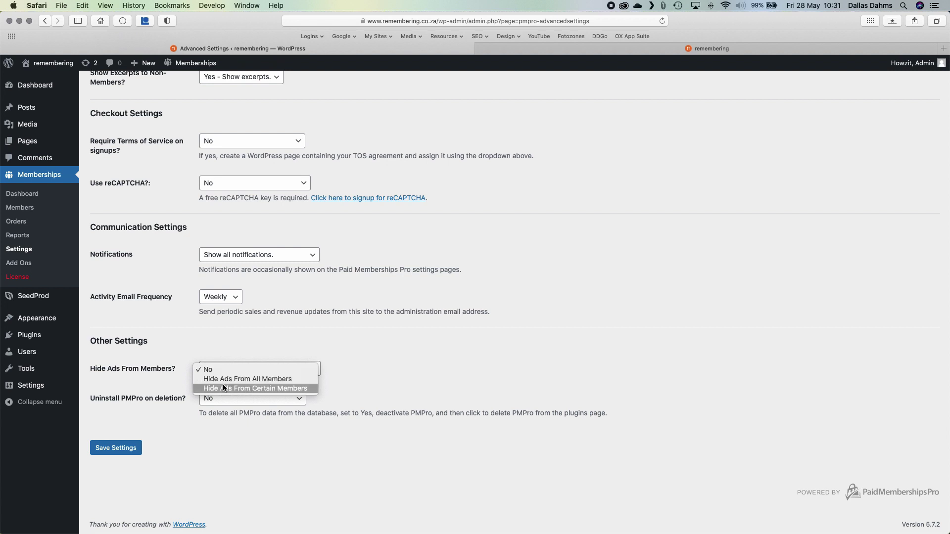
pyautogui.click(223, 386)
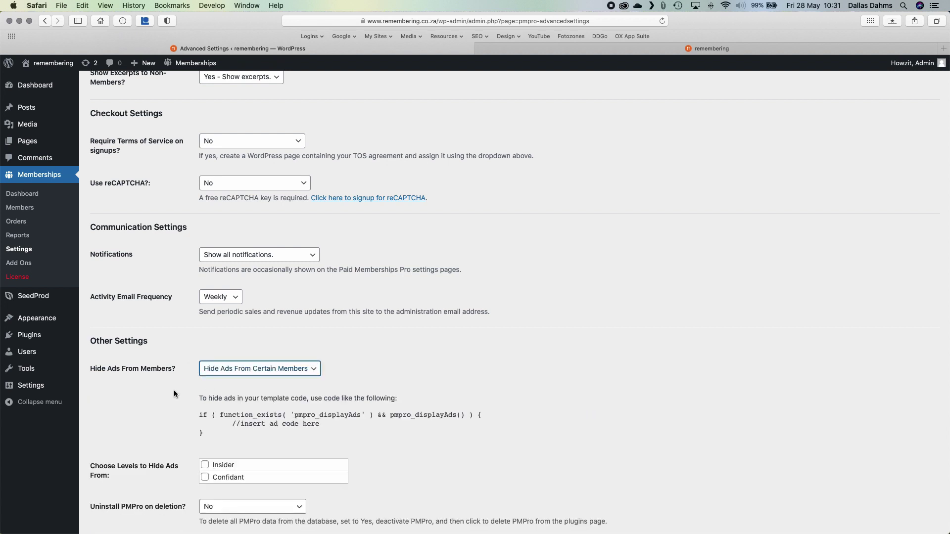
pyautogui.scroll(-3, 174, 390)
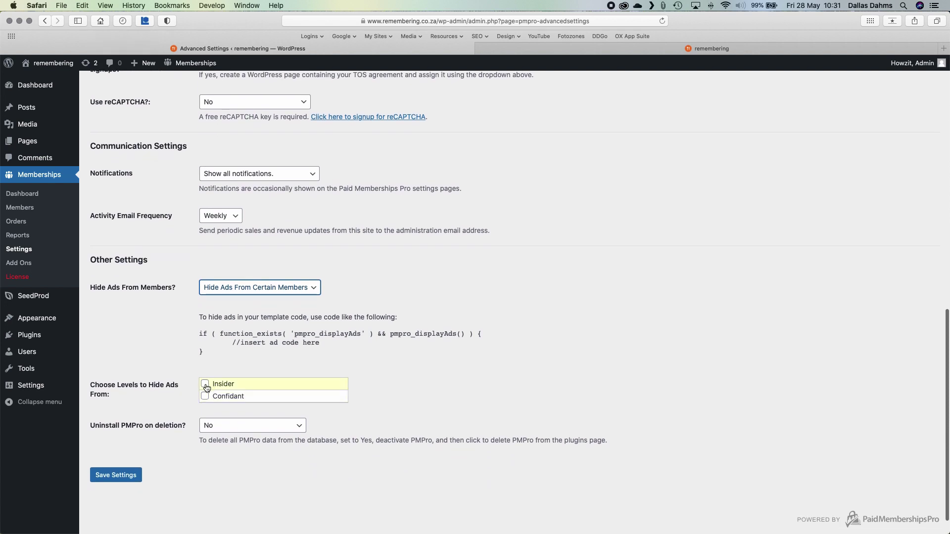
pyautogui.click(205, 385)
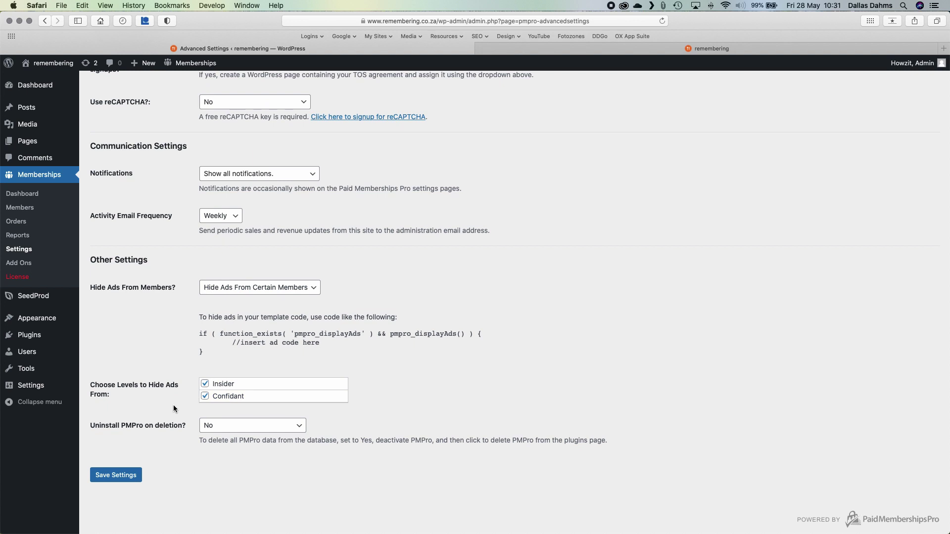
pyautogui.scroll(-1, 174, 405)
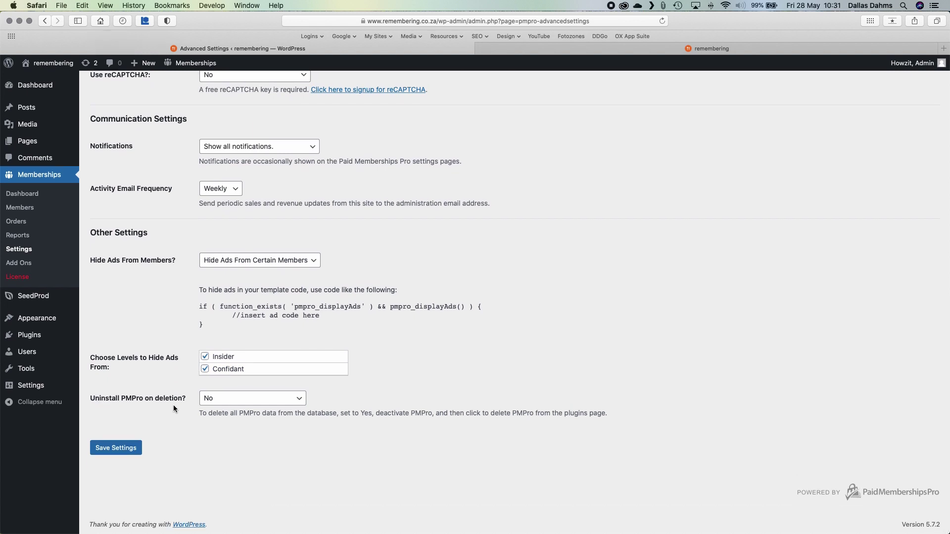
pyautogui.scroll(-1, 173, 405)
# Step: Browse the list of available Paid Memberships Pro add-ons and open the support license page
pyautogui.scroll(15, 407, 357)
pyautogui.click(327, 136)
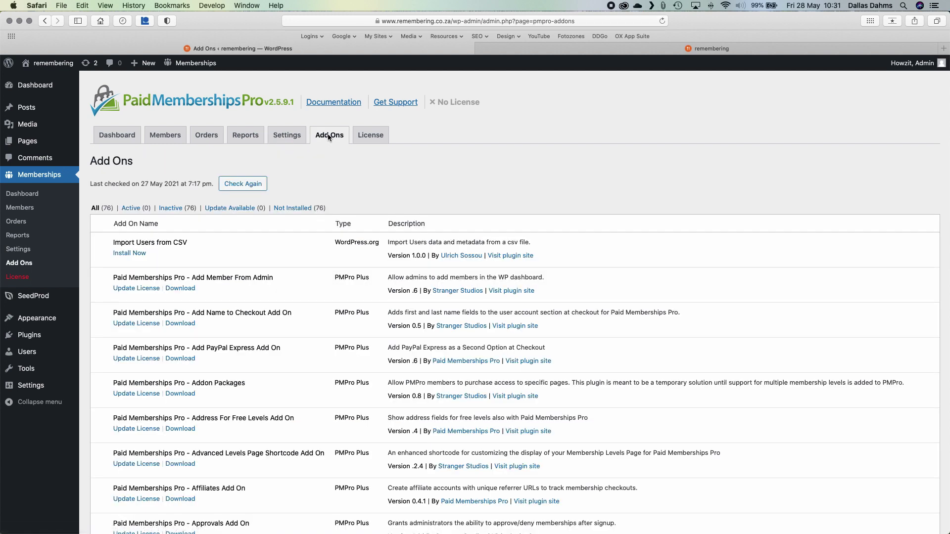
pyautogui.scroll(-2, 647, 309)
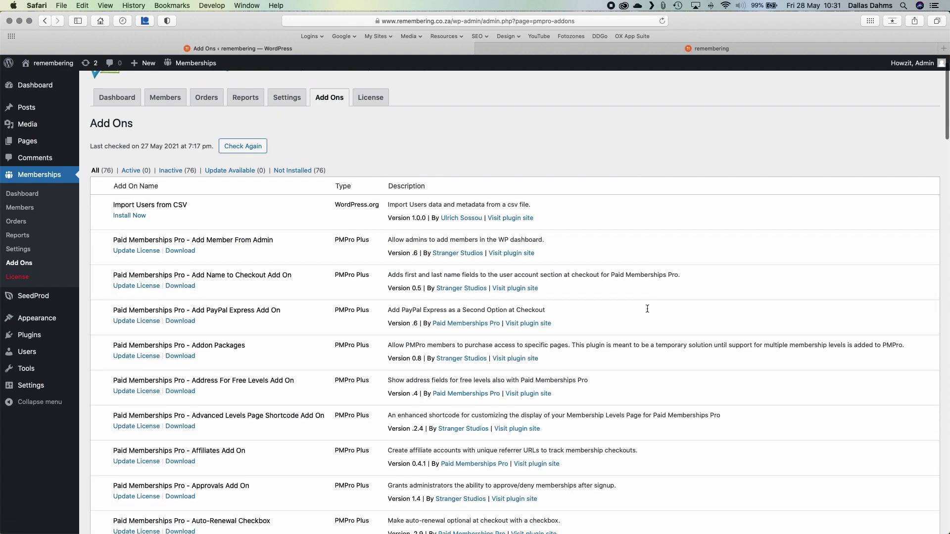
pyautogui.scroll(-10, 647, 308)
pyautogui.scroll(-11, 647, 311)
pyautogui.scroll(-9, 647, 309)
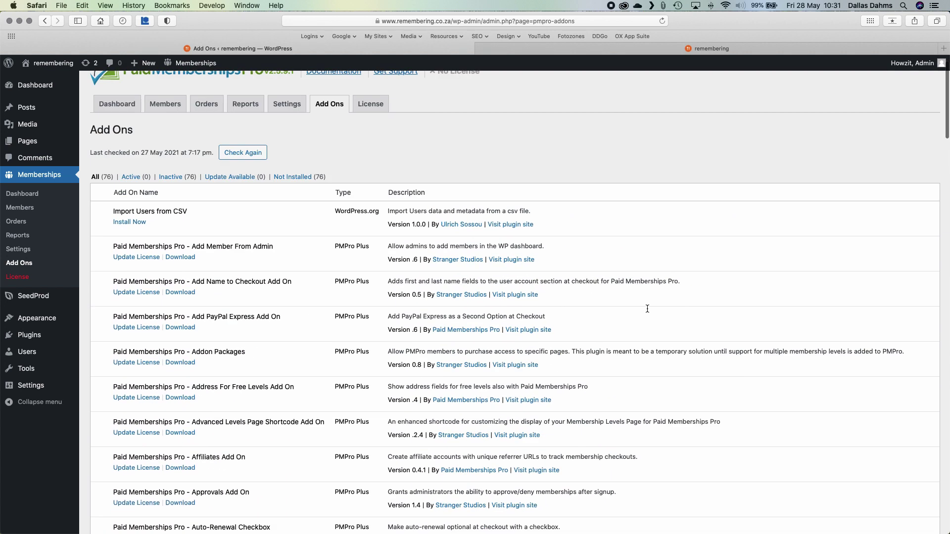
pyautogui.scroll(2, 647, 309)
pyautogui.click(379, 138)
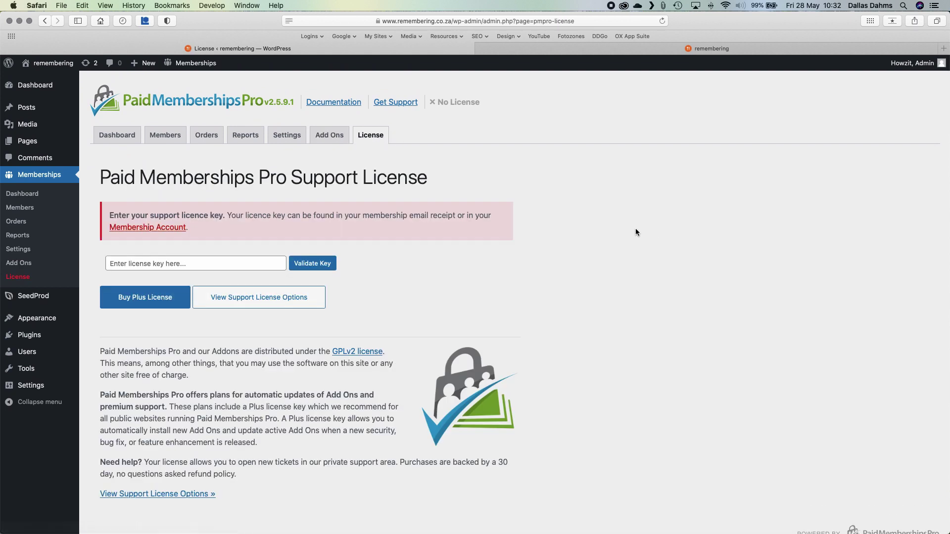